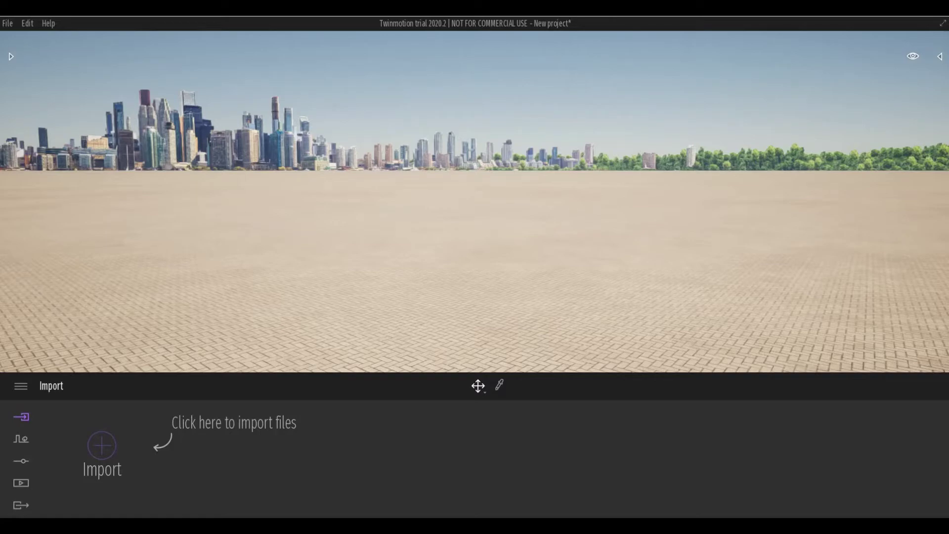
# Show the Context tools: Paths, Vegetation paint, Vegetation scatter and Urban.
pyautogui.click(19, 440)
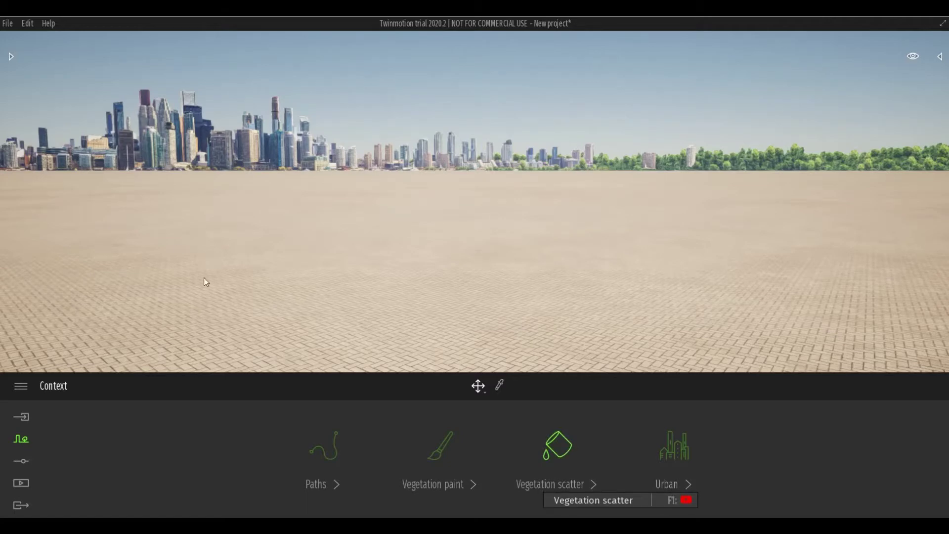
# Apply the Grass 1 material from Materials > Ground > Nature to the paved ground.
pyautogui.click(8, 57)
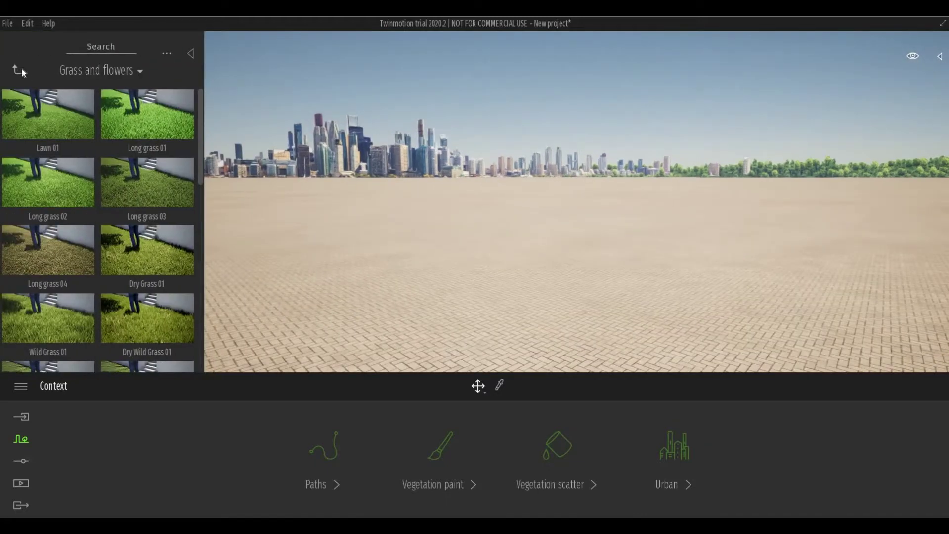
pyautogui.click(13, 70)
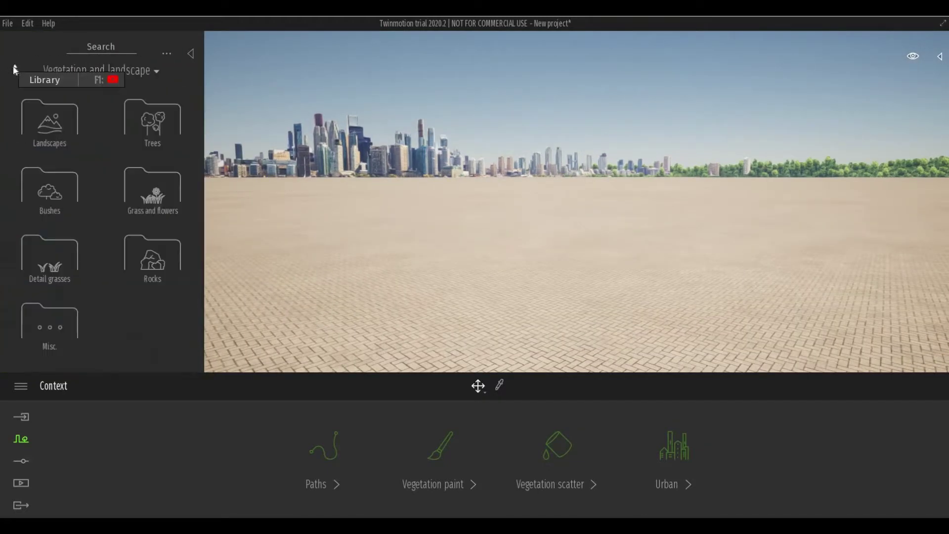
pyautogui.click(14, 70)
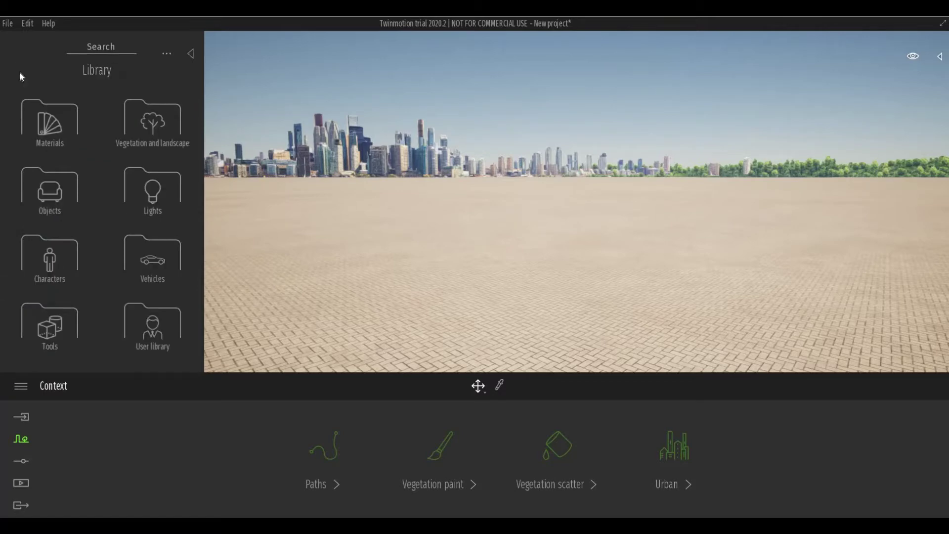
pyautogui.click(59, 145)
pyautogui.scroll(-1, 81, 252)
pyautogui.scroll(-1, 81, 252)
pyautogui.scroll(-2, 71, 265)
pyautogui.scroll(-1, 74, 275)
pyautogui.scroll(-1, 74, 282)
pyautogui.scroll(-1, 92, 276)
pyautogui.scroll(1, 92, 276)
pyautogui.scroll(1, 91, 276)
pyautogui.scroll(-2, 92, 276)
pyautogui.scroll(-2, 93, 276)
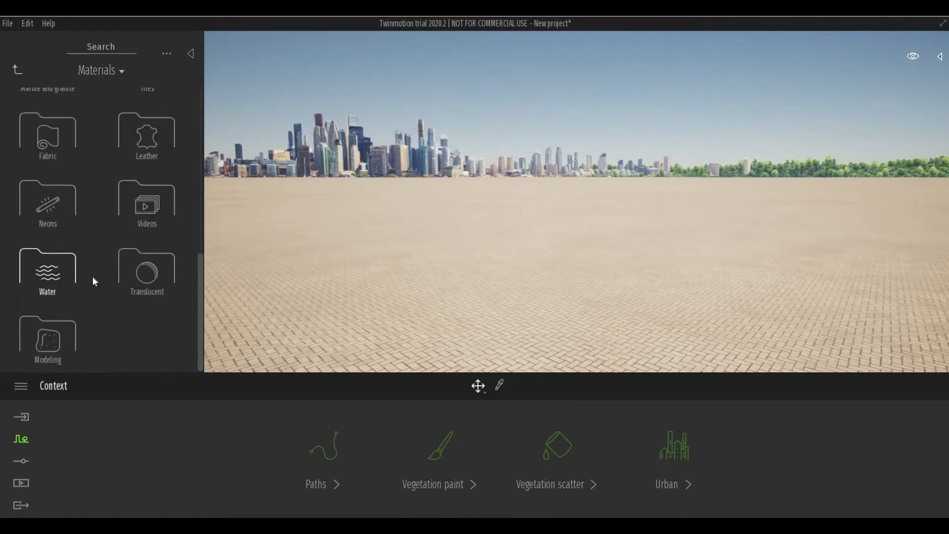
pyautogui.scroll(2, 93, 275)
pyautogui.scroll(1, 93, 276)
pyautogui.scroll(1, 74, 222)
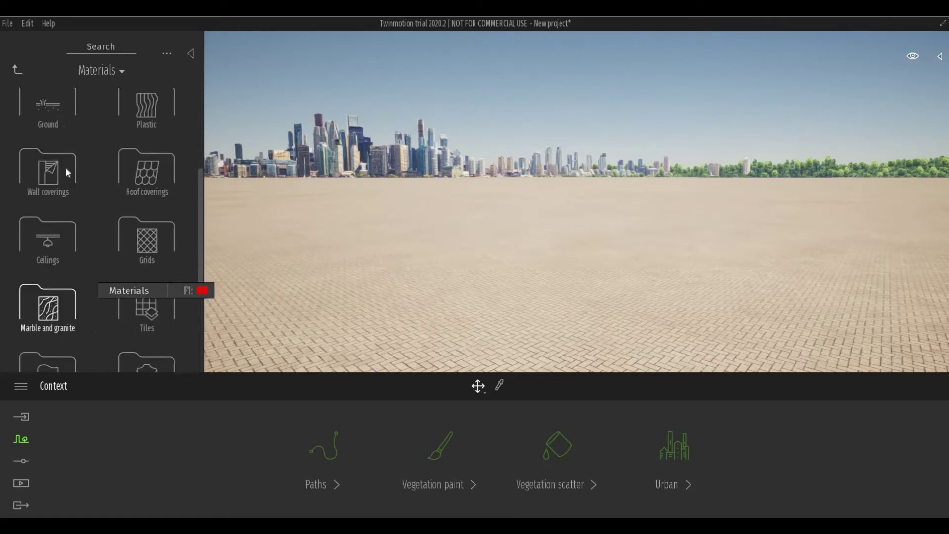
pyautogui.click(63, 121)
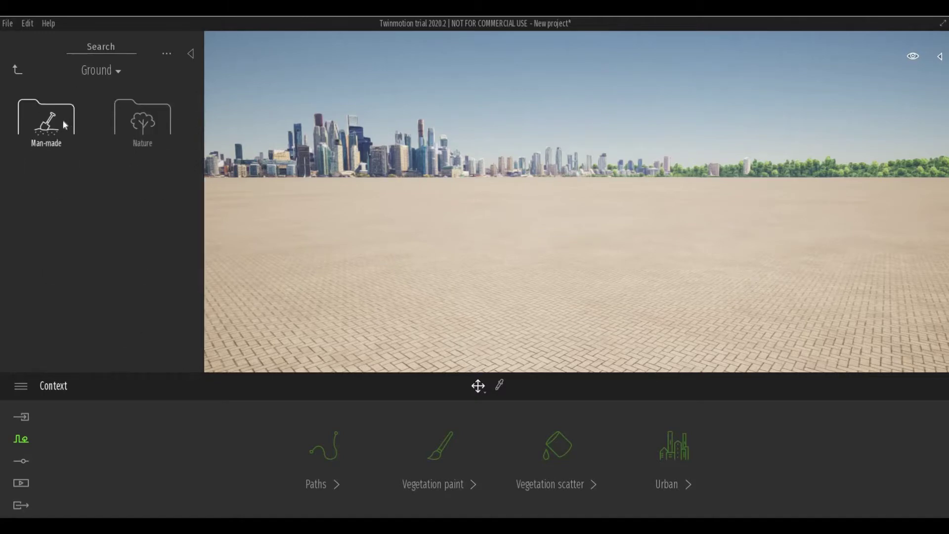
pyautogui.click(149, 123)
pyautogui.moveTo(48, 115)
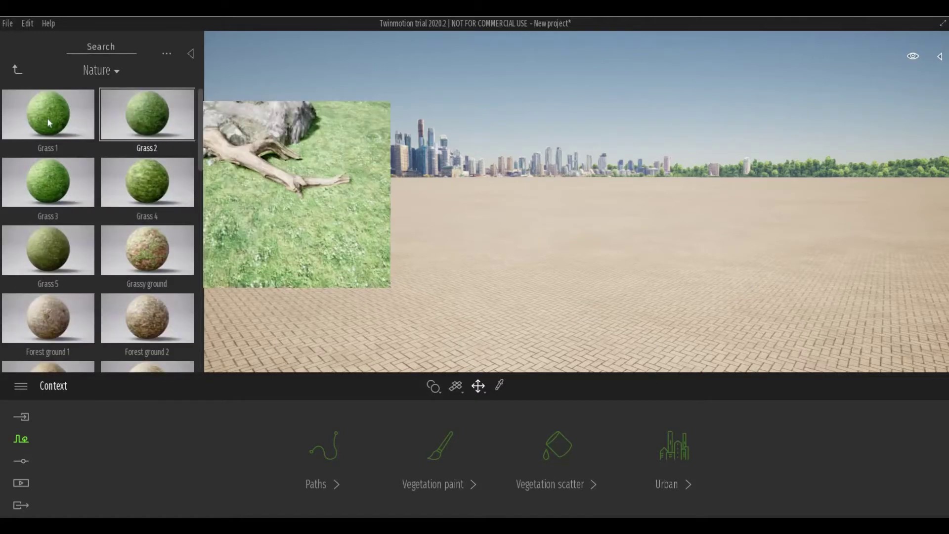
pyautogui.moveTo(84, 137); pyautogui.dragTo(424, 250)
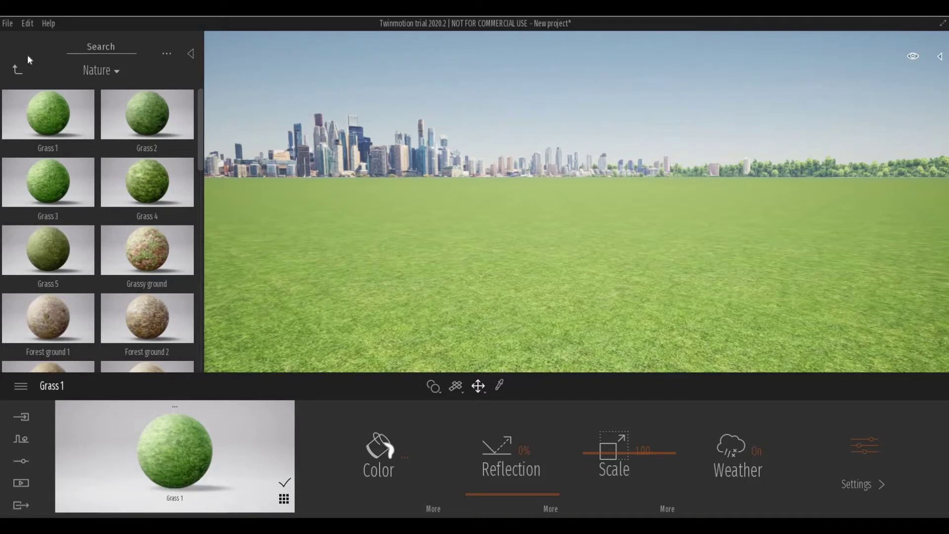
# Go back from Materials to the library root and open the Vegetation and landscape folder.
pyautogui.click(18, 68)
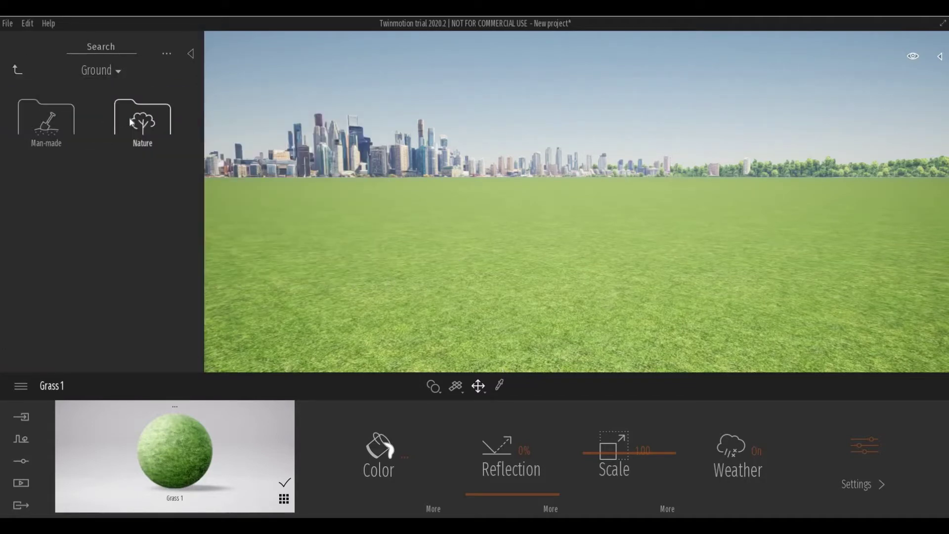
pyautogui.click(18, 69)
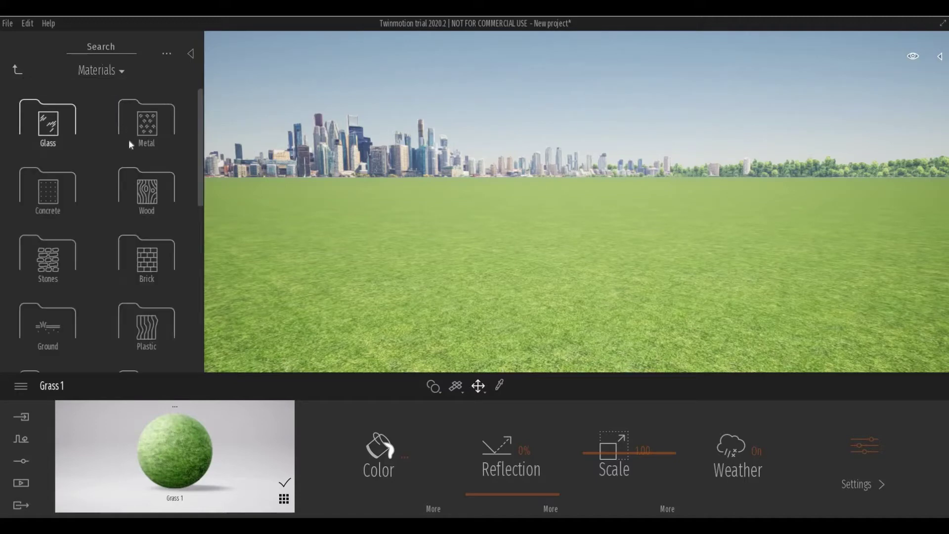
pyautogui.click(17, 70)
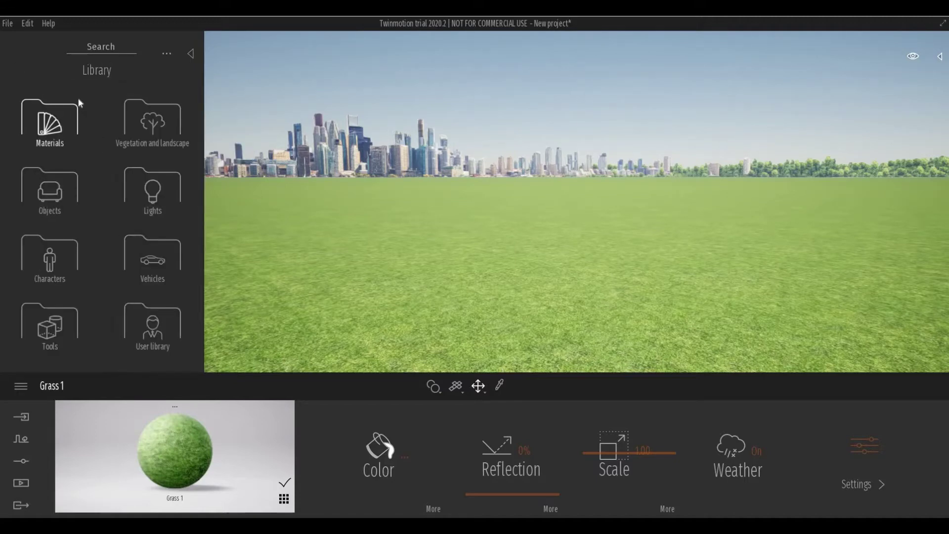
pyautogui.click(156, 123)
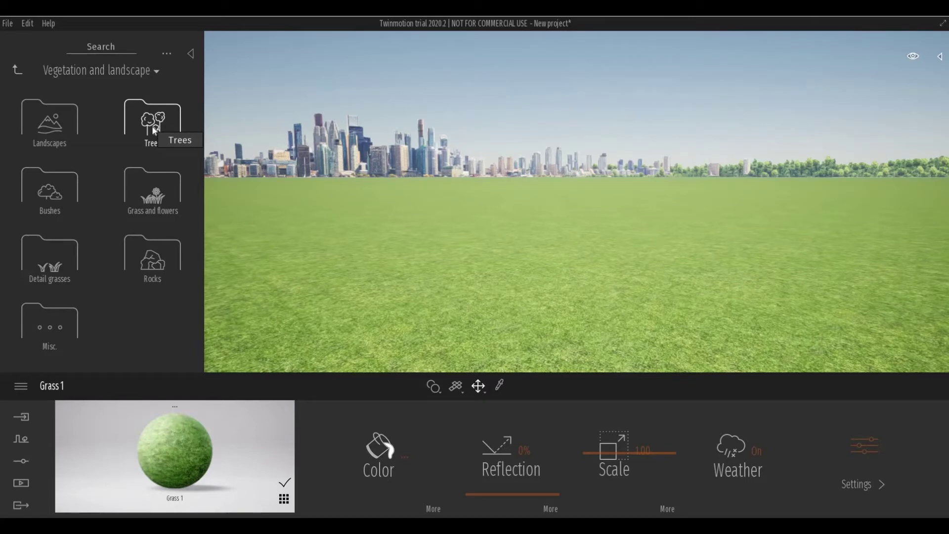
pyautogui.click(153, 128)
pyautogui.moveTo(147, 116)
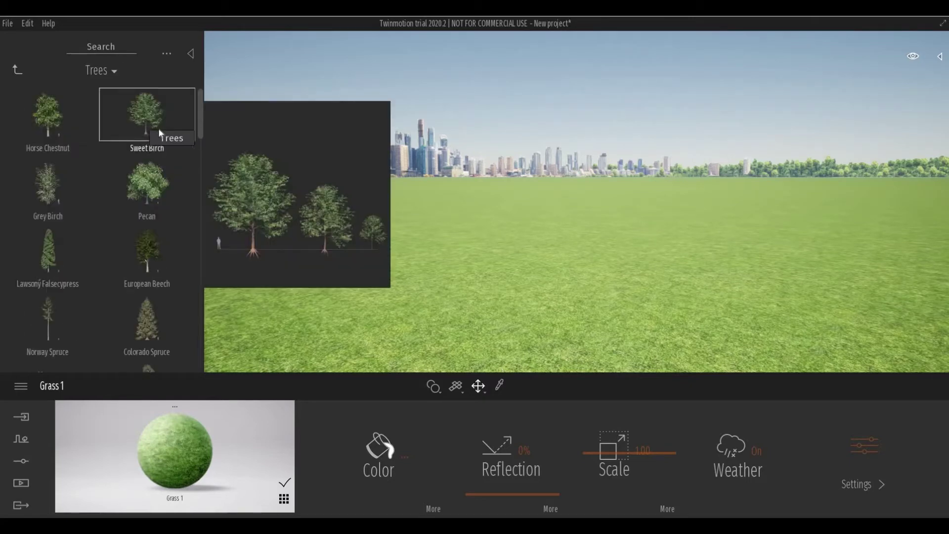
pyautogui.moveTo(159, 132); pyautogui.dragTo(435, 257)
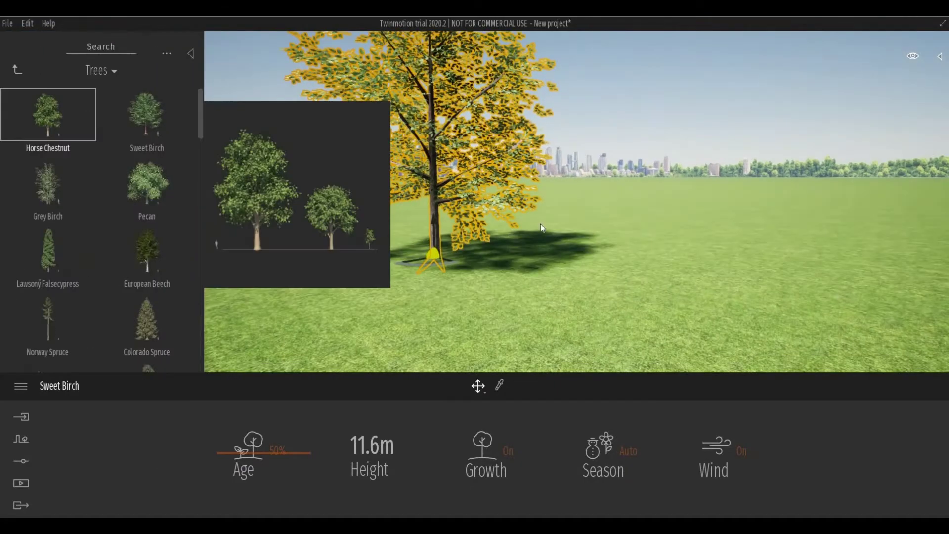
pyautogui.moveTo(541, 224); pyautogui.dragTo(580, 241)
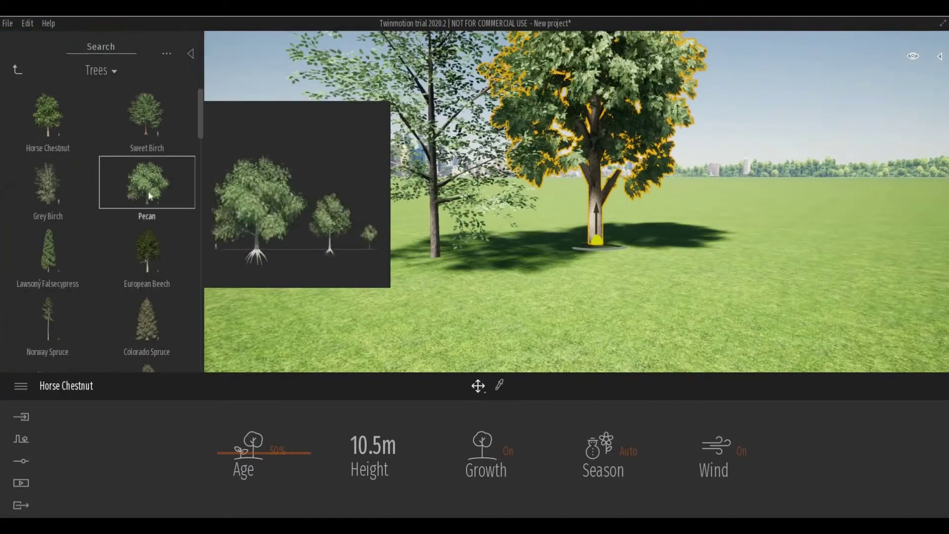
pyautogui.moveTo(146, 186)
pyautogui.mouseDown()
pyautogui.moveTo(723, 257)
pyautogui.moveTo(702, 257)
pyautogui.mouseUp()
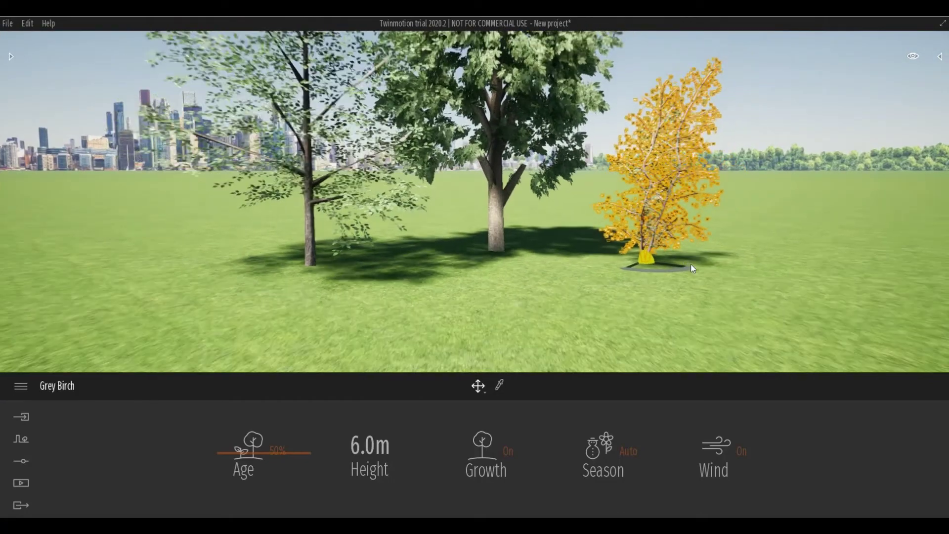
pyautogui.scroll(-3, 674, 295)
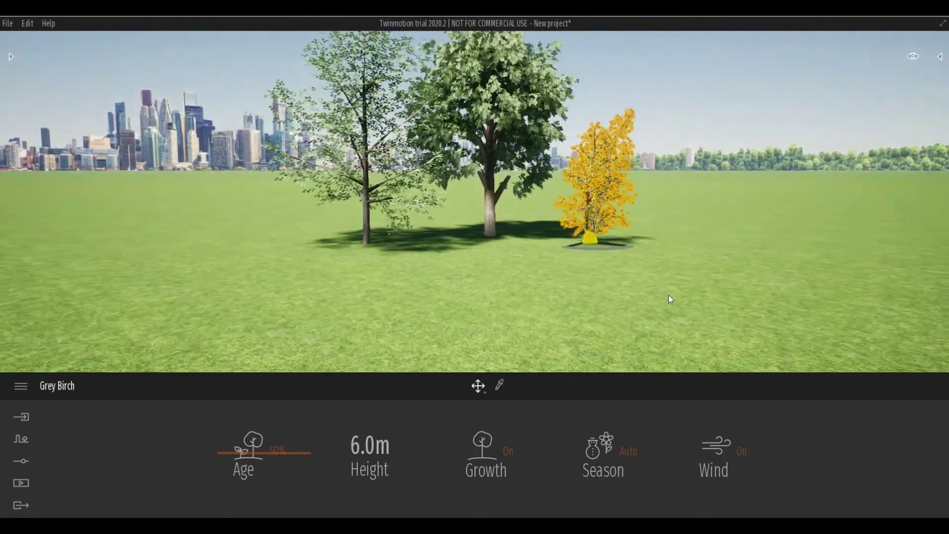
pyautogui.moveTo(668, 298); pyautogui.dragTo(635, 209)
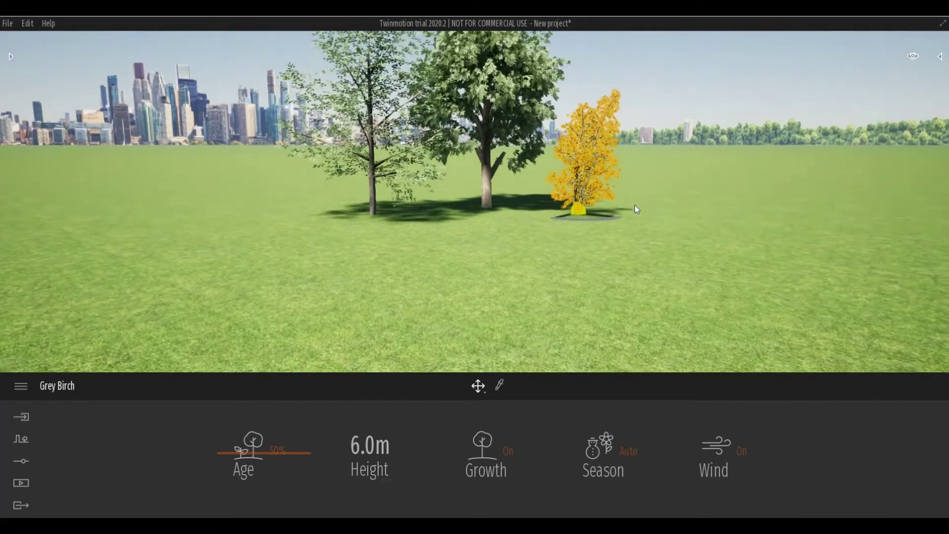
pyautogui.scroll(3, 635, 206)
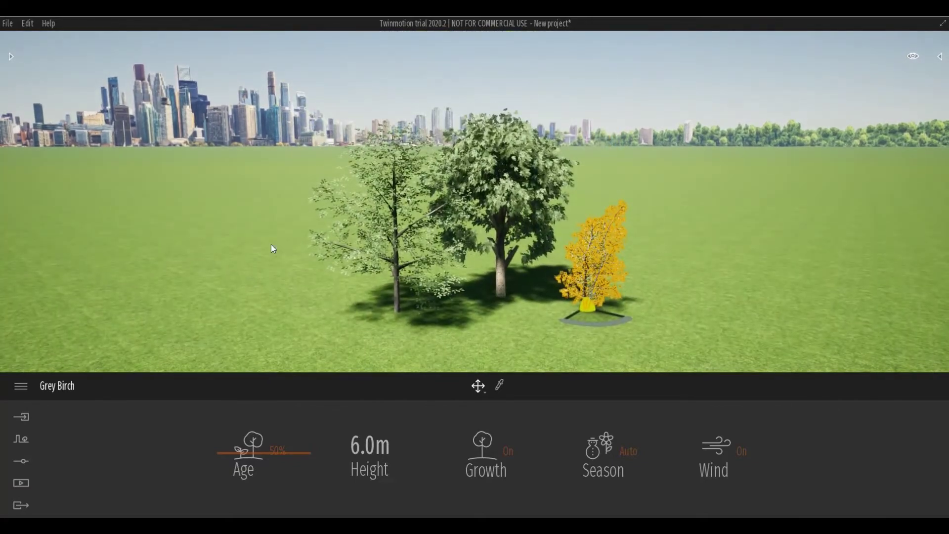
# Add Horse Chestnut, Colorado Spruce and Norway Spruce from Trees to Vegetation scatter.
pyautogui.click(17, 440)
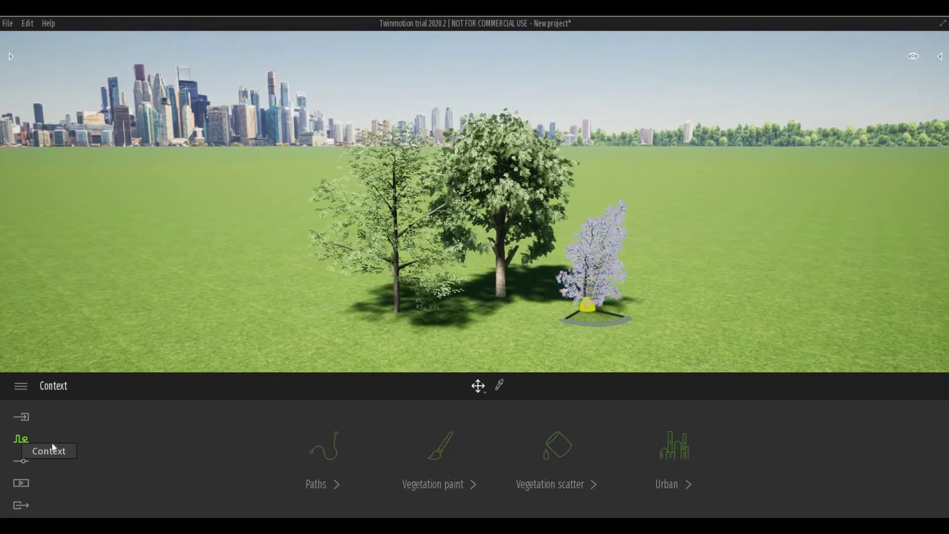
pyautogui.click(556, 484)
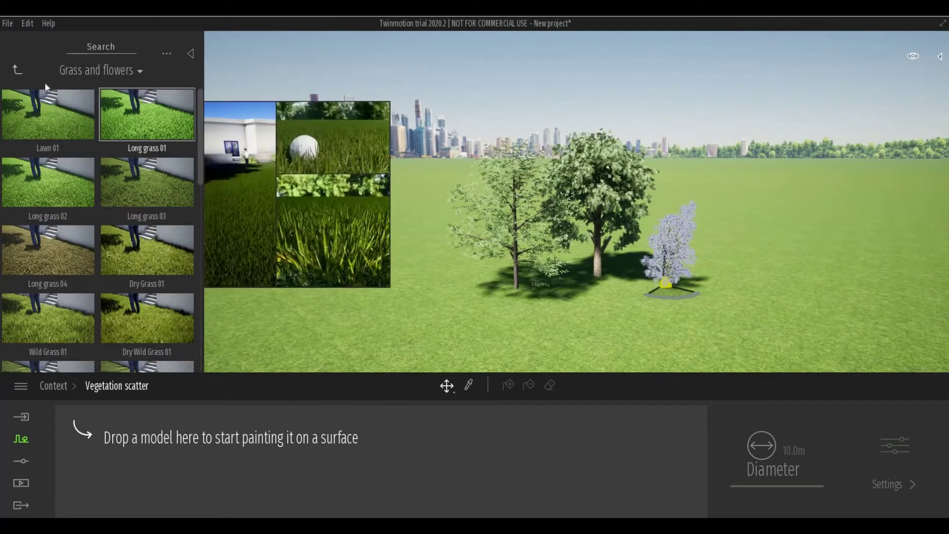
pyautogui.click(18, 70)
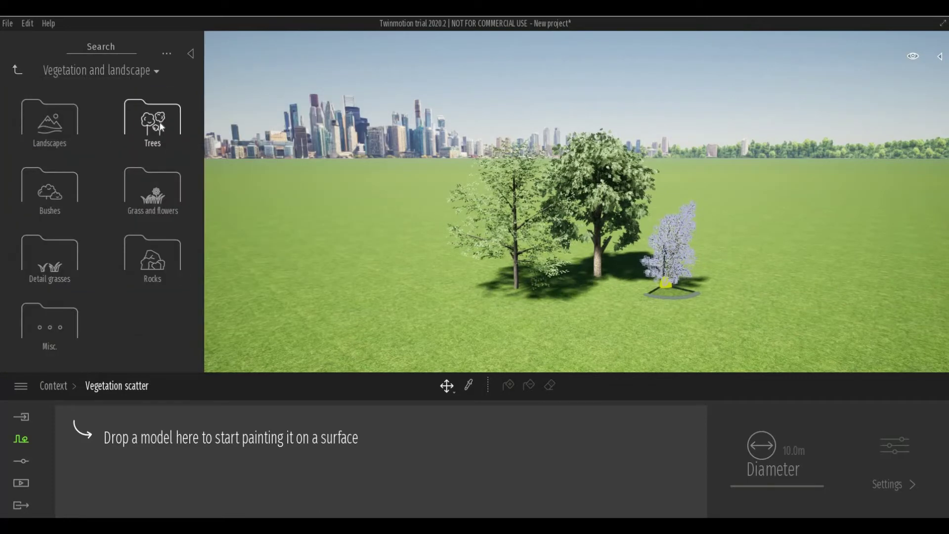
pyautogui.click(159, 127)
pyautogui.moveTo(63, 143); pyautogui.dragTo(160, 474)
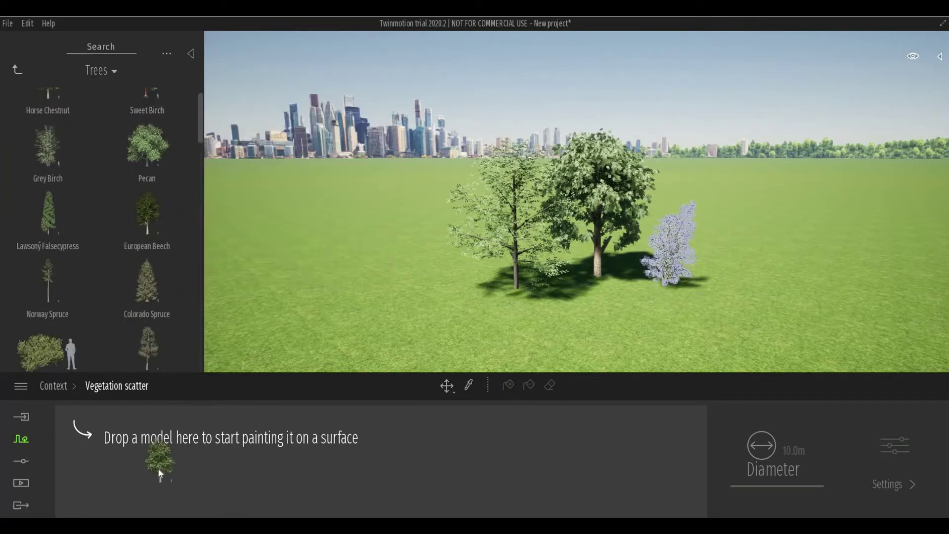
pyautogui.moveTo(67, 234); pyautogui.dragTo(165, 454)
pyautogui.scroll(-1, 159, 305)
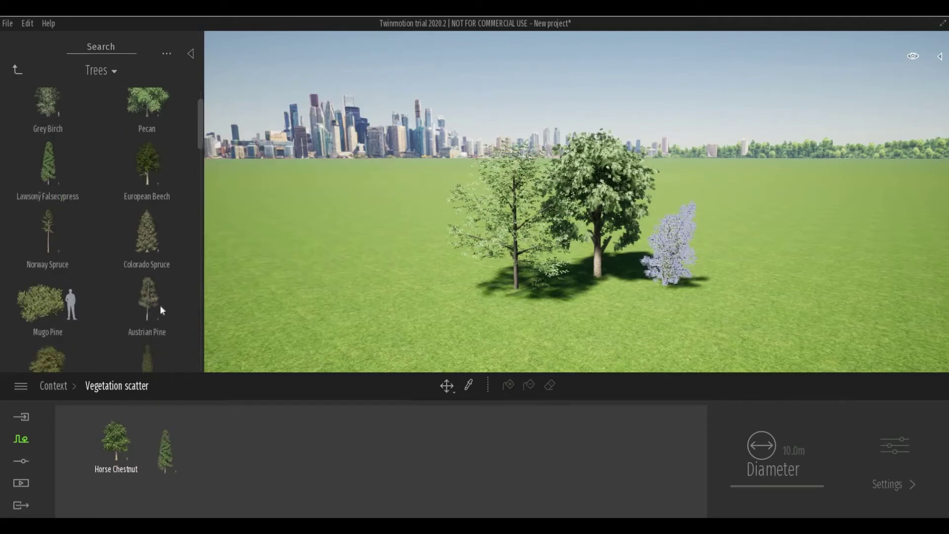
pyautogui.scroll(-1, 150, 251)
pyautogui.moveTo(147, 212); pyautogui.dragTo(246, 452)
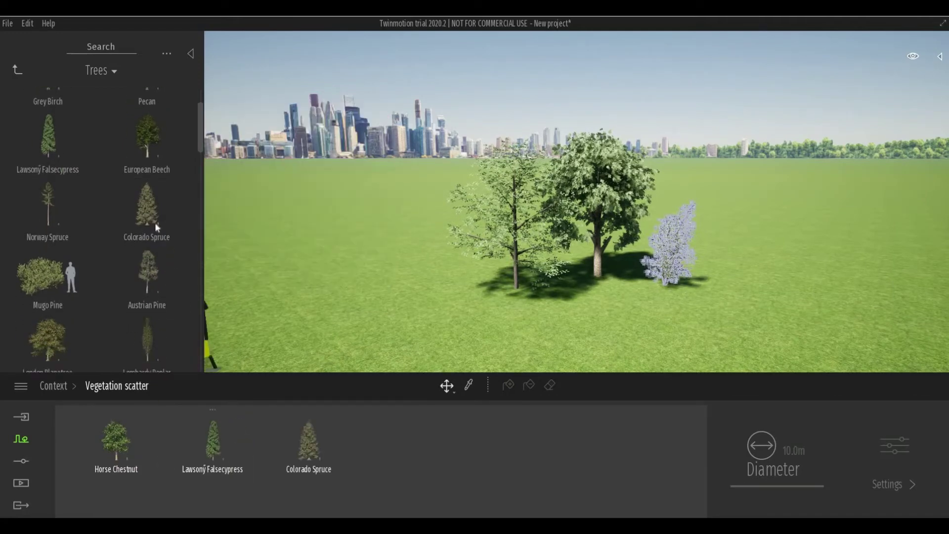
pyautogui.moveTo(51, 204); pyautogui.dragTo(354, 462)
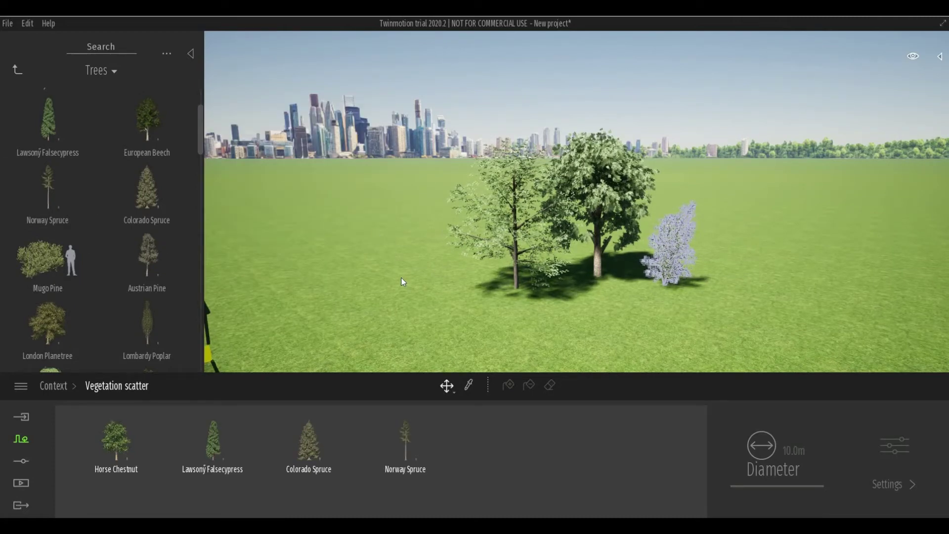
# Select the Norway Spruce, Colorado Spruce, Lawsony Falsecypress and Horse Chestnut tiles.
pyautogui.click(407, 439)
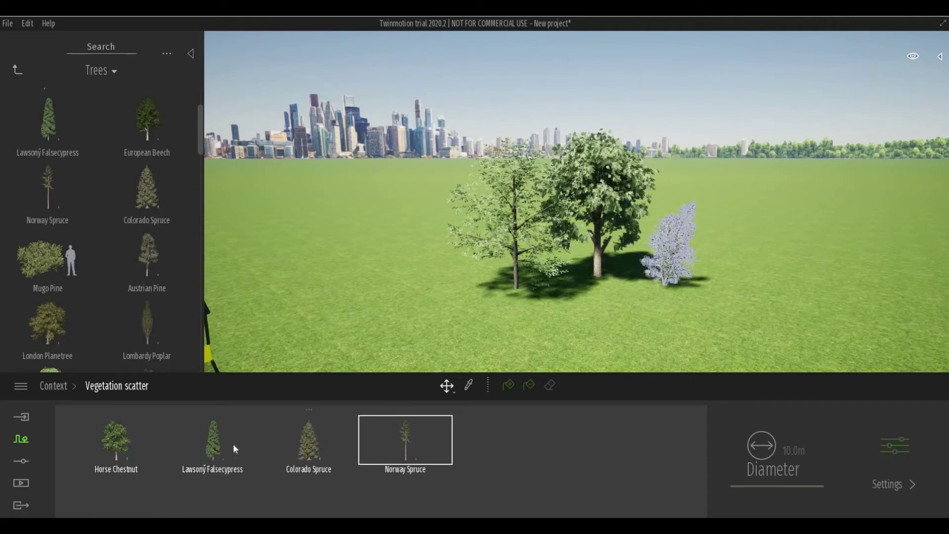
pyautogui.moveTo(232, 444); pyautogui.dragTo(128, 440)
pyautogui.click(115, 444)
# Scatter the four selected tree species over the grass field with Scatter add, in two passes.
pyautogui.click(507, 385)
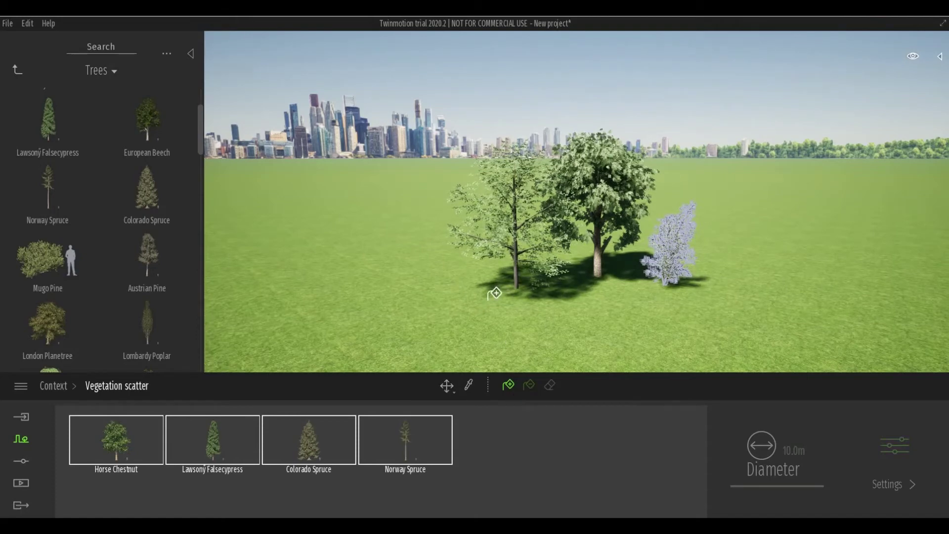
pyautogui.click(374, 231)
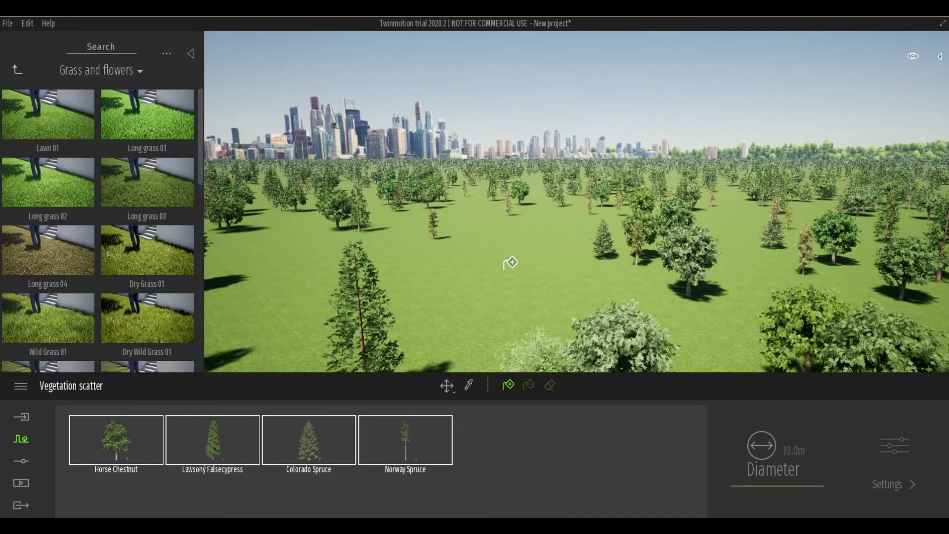
pyautogui.moveTo(510, 263); pyautogui.dragTo(510, 263)
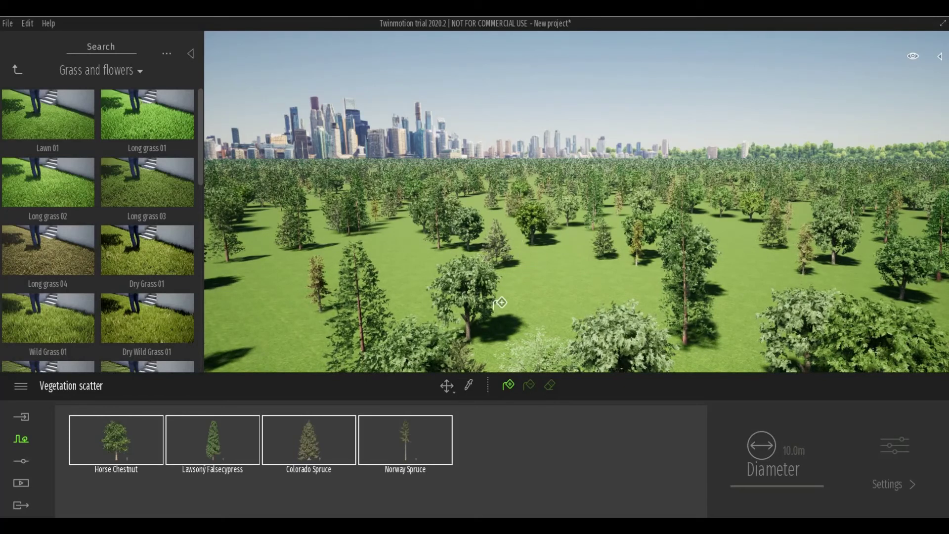
# Activate Scatter remove in the vegetation scatter toolbar.
pyautogui.click(531, 387)
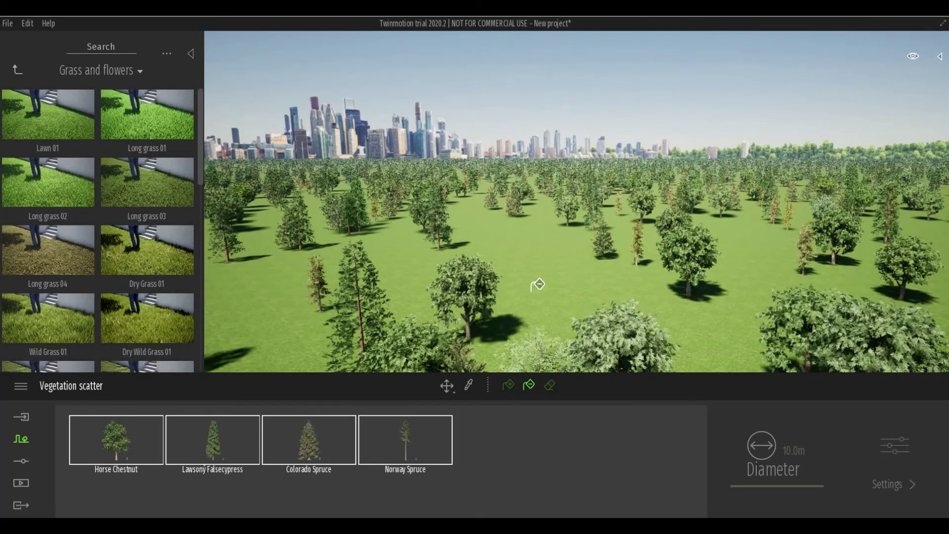
# Set the vegetation eraser diameter to 22.6 m and erase two broadleaf trees mid-field.
pyautogui.click(549, 386)
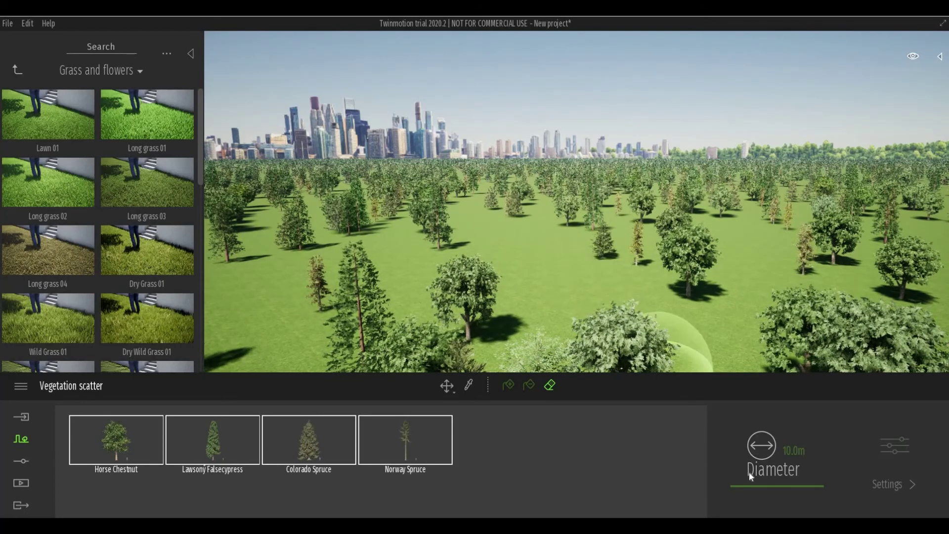
pyautogui.moveTo(749, 483); pyautogui.dragTo(748, 481)
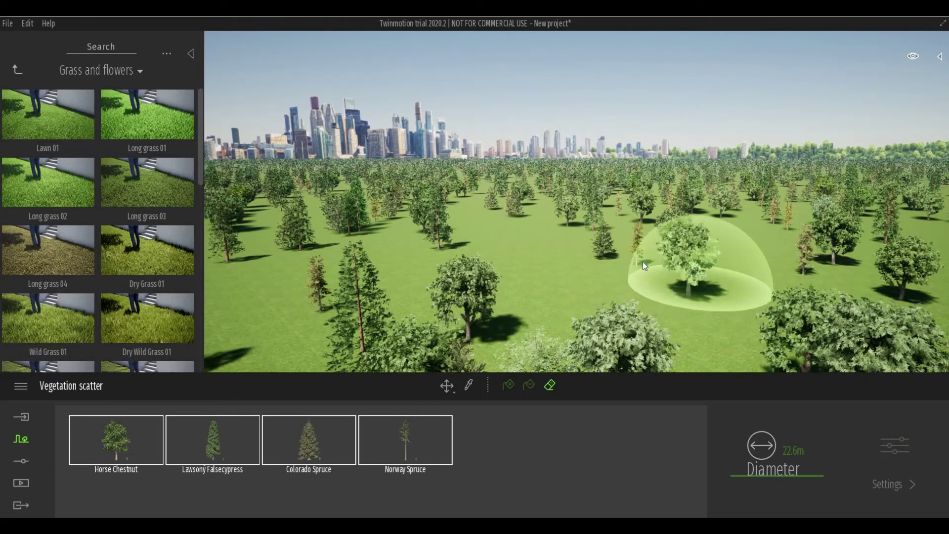
pyautogui.moveTo(643, 262)
pyautogui.mouseDown()
pyautogui.moveTo(545, 298)
pyautogui.moveTo(446, 303)
pyautogui.moveTo(603, 273)
pyautogui.moveTo(663, 243)
pyautogui.moveTo(591, 213)
pyautogui.moveTo(462, 226)
pyautogui.moveTo(453, 247)
pyautogui.moveTo(385, 237)
pyautogui.moveTo(585, 230)
pyautogui.moveTo(323, 277)
pyautogui.moveTo(311, 296)
pyautogui.moveTo(319, 326)
pyautogui.moveTo(474, 326)
pyautogui.moveTo(602, 293)
pyautogui.mouseUp()
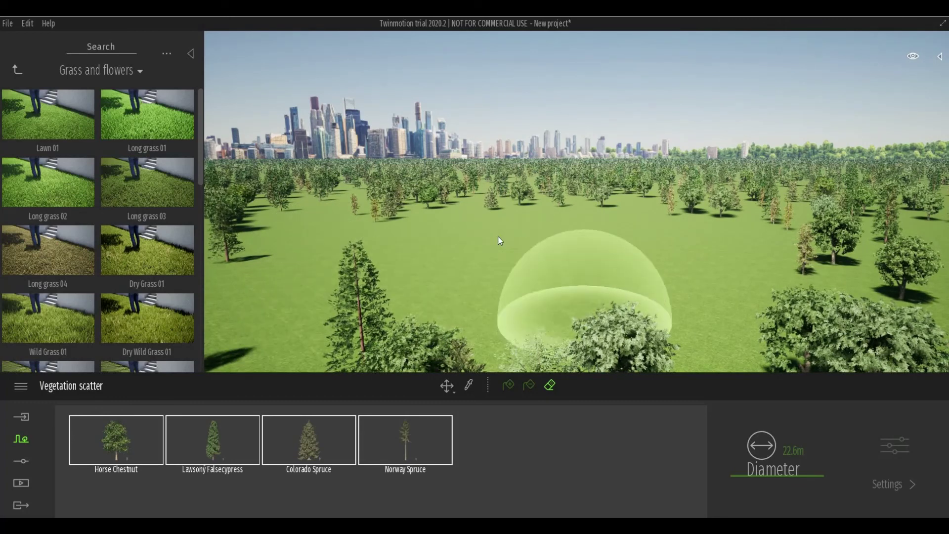